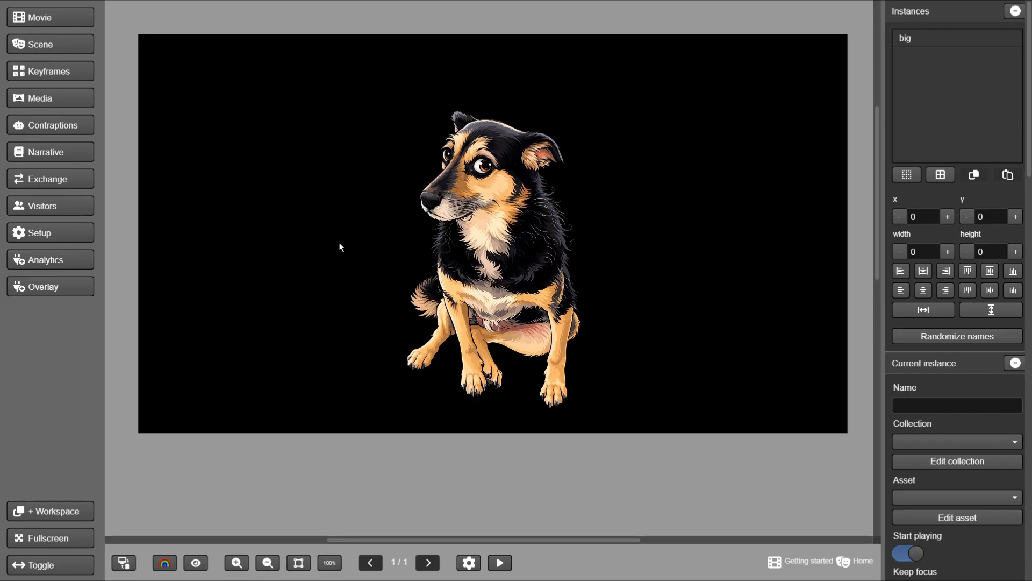
Step: In the movie properties, select Home as the index scene and save the descriptions
left_click(63, 22)
left_click(67, 86)
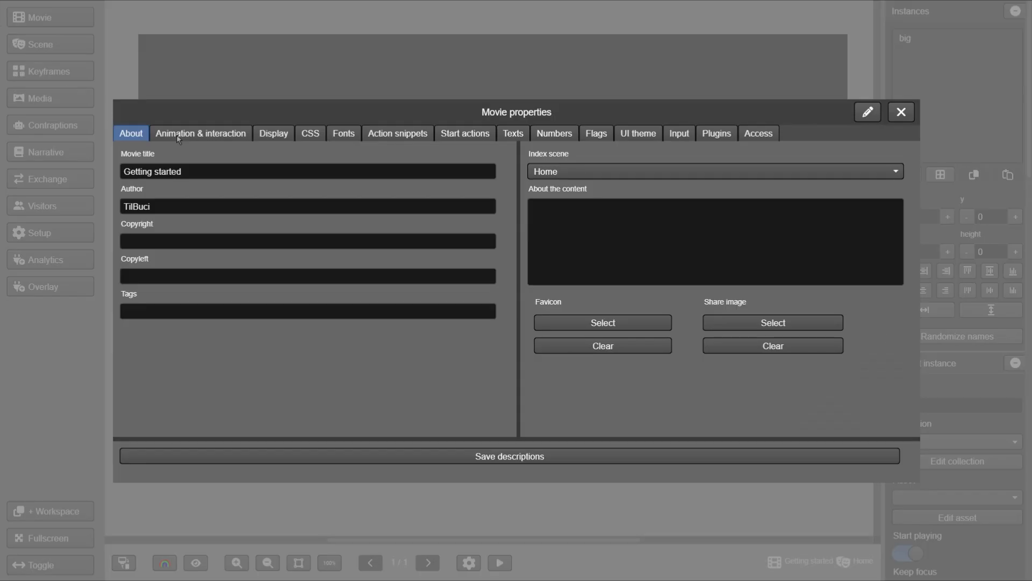
left_click(568, 171)
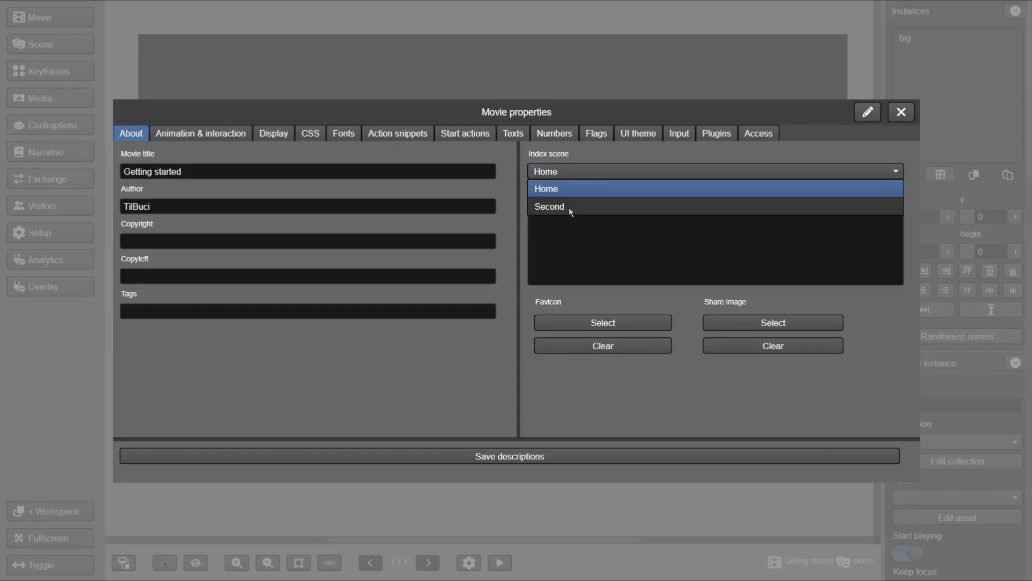
left_click(570, 190)
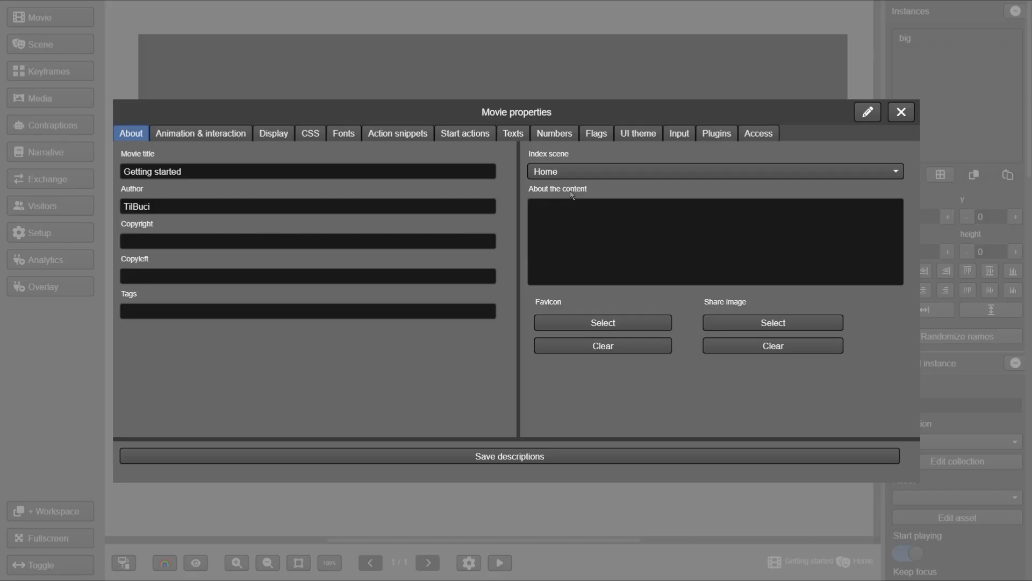
left_click(623, 457)
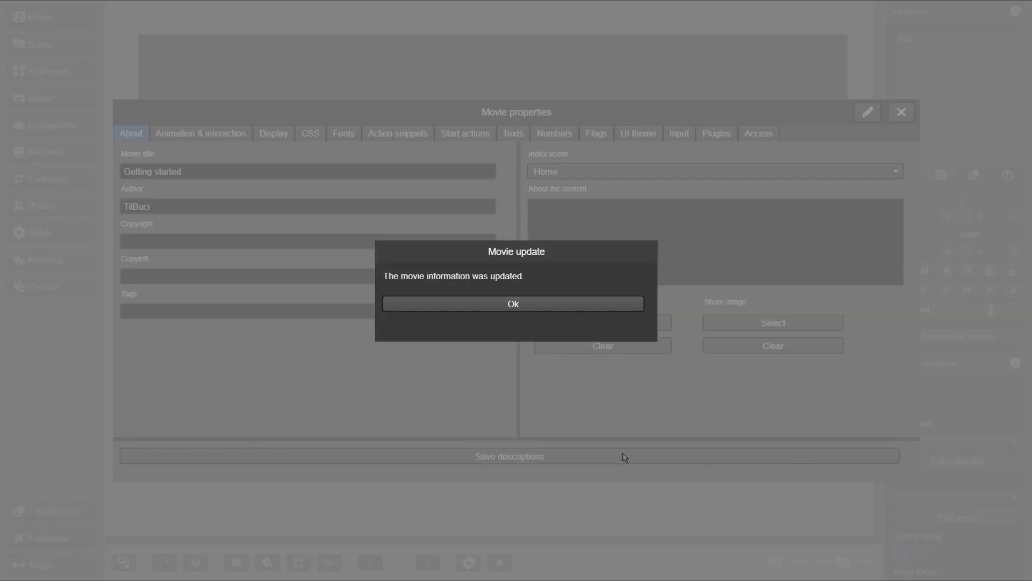
left_click(617, 310)
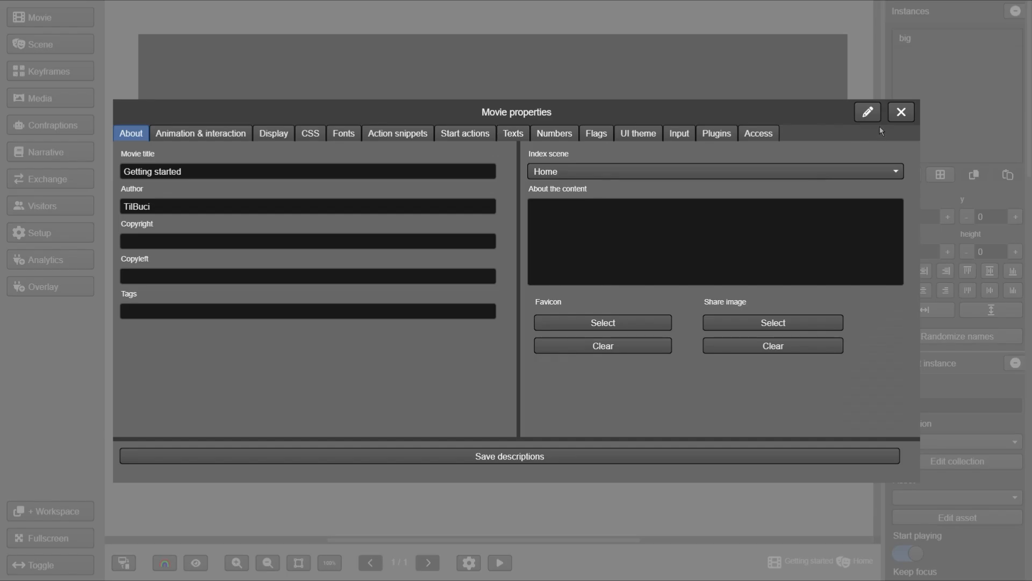
left_click(900, 113)
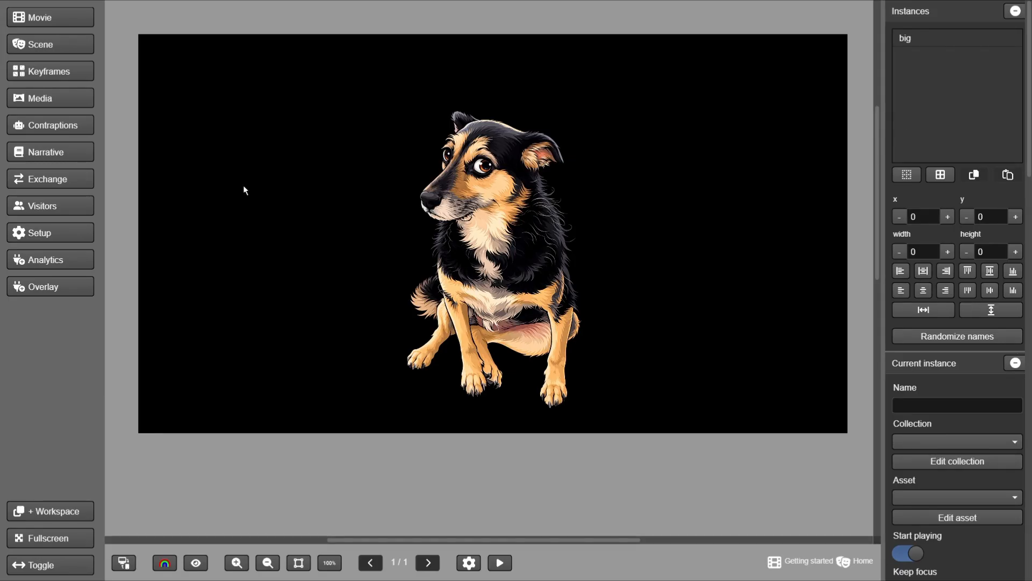
Step: Open the movie in the player to preview it
left_click(79, 21)
left_click(114, 269)
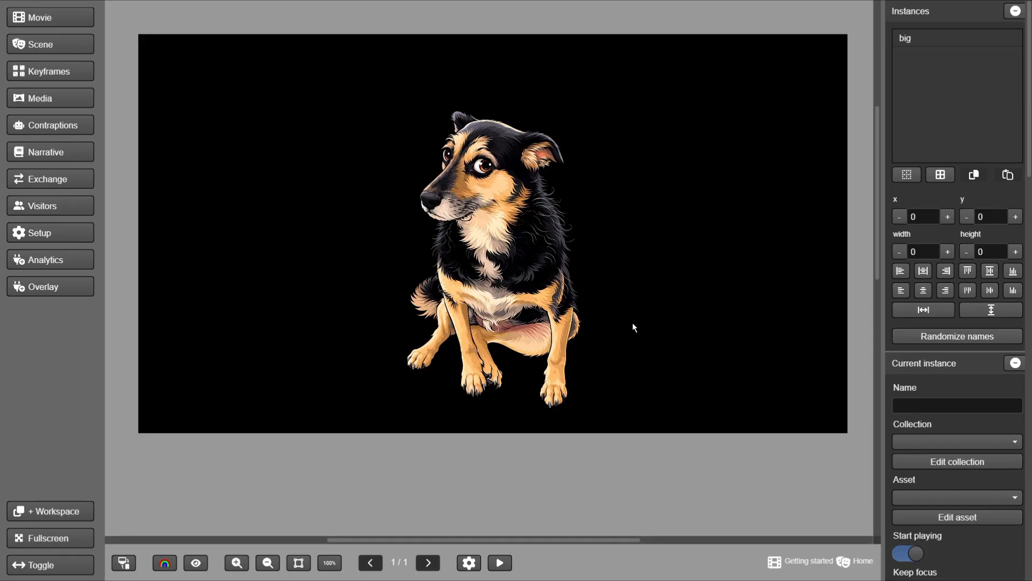
Step: Examine the current scene's saved versions, from the oldest published one to the newest, without opening any of them
left_click(60, 46)
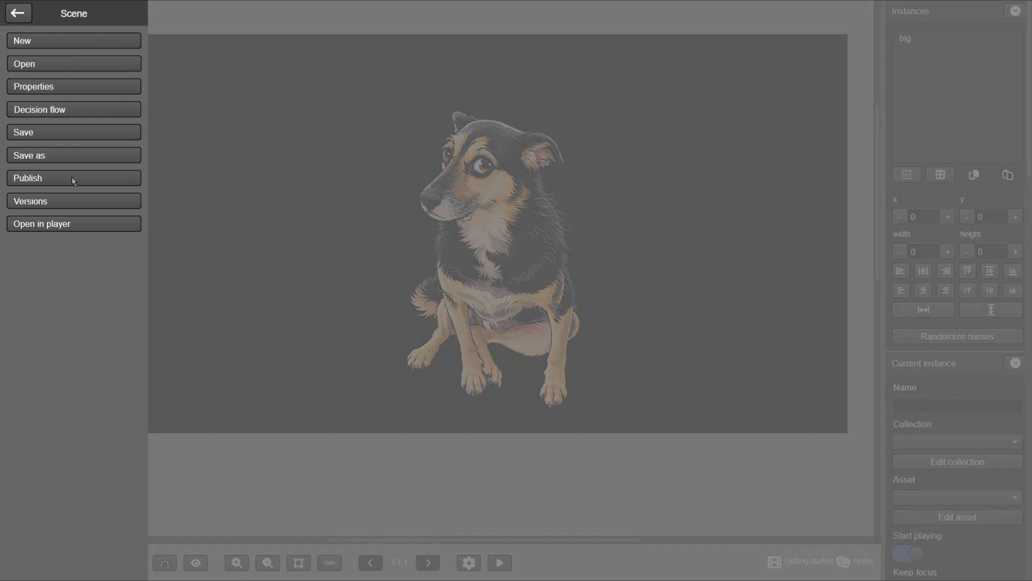
left_click(79, 200)
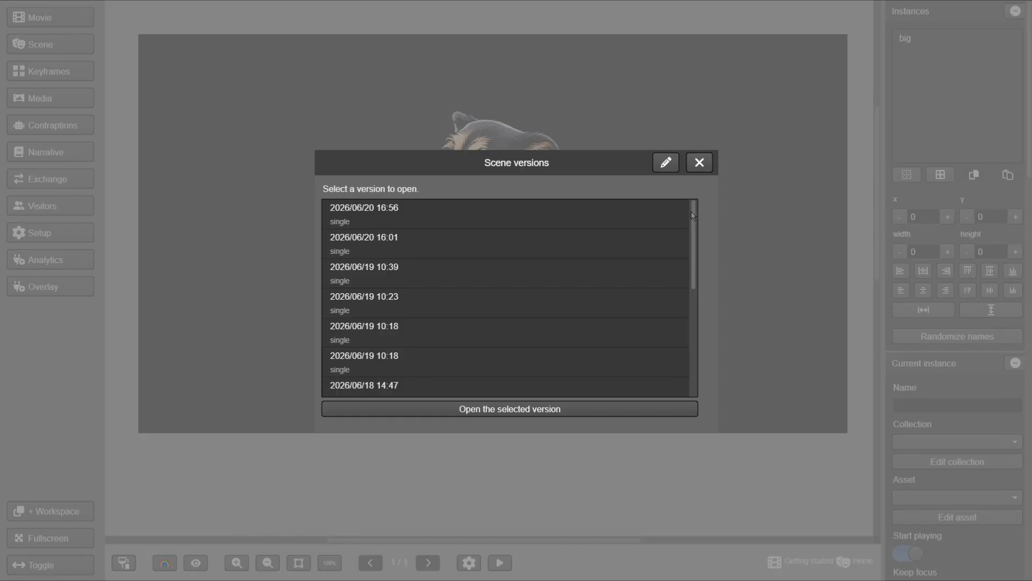
left_click_drag(694, 241, 687, 388)
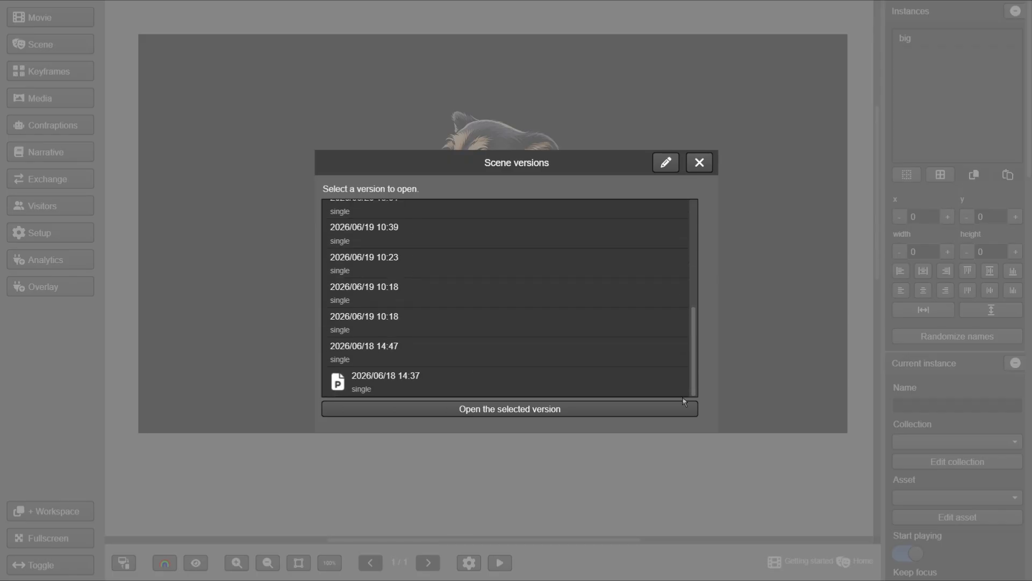
left_click(567, 385)
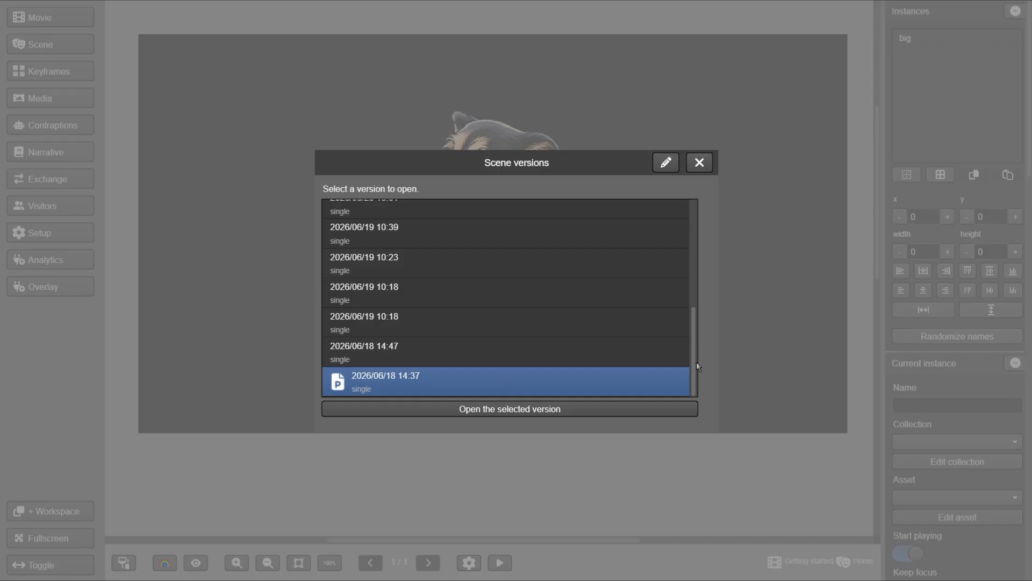
left_click_drag(696, 362, 691, 228)
left_click(526, 237)
left_click(460, 305)
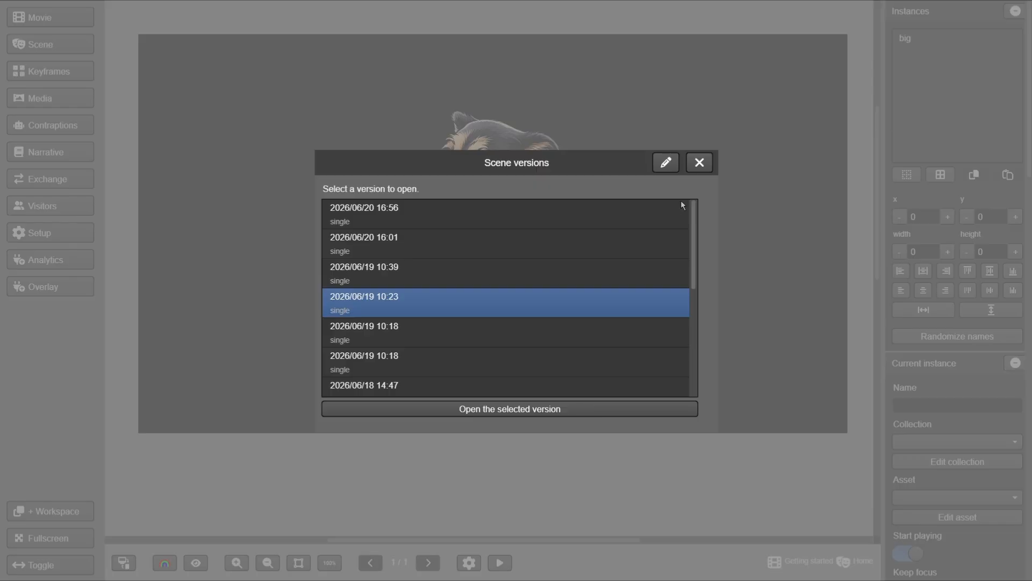
left_click(699, 167)
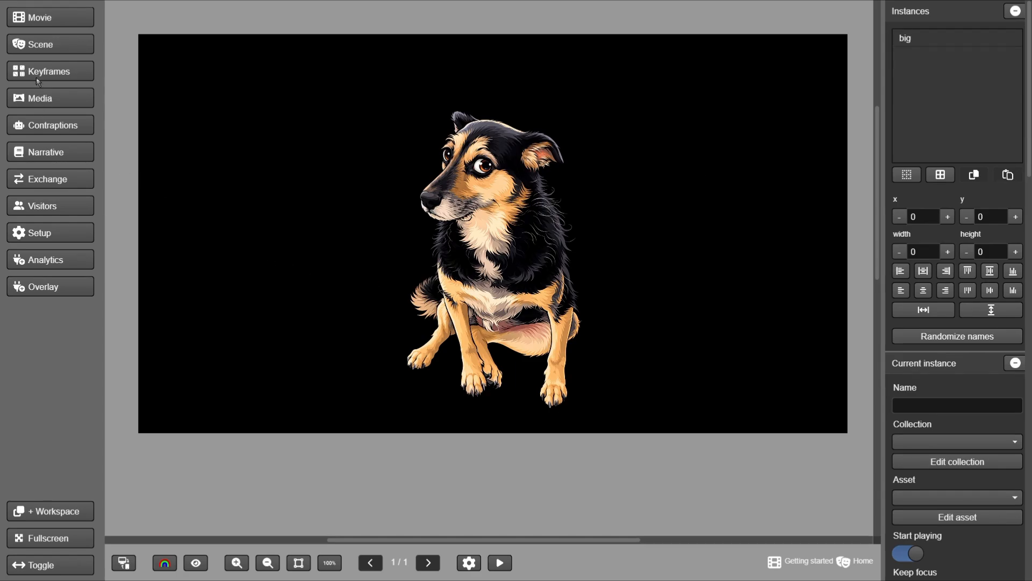
Step: Publish the current scene and check the movie in the player
left_click(38, 46)
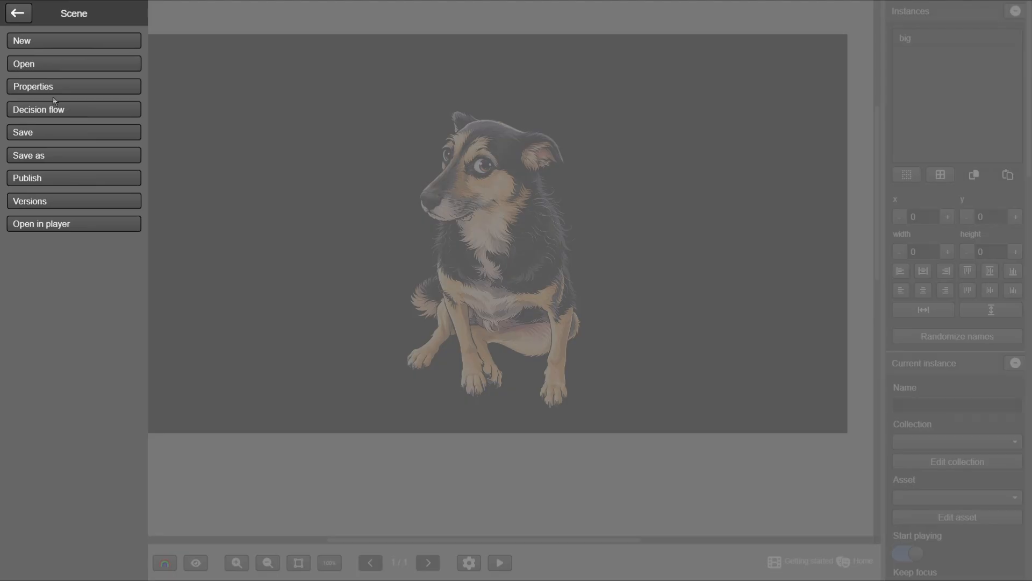
left_click(91, 178)
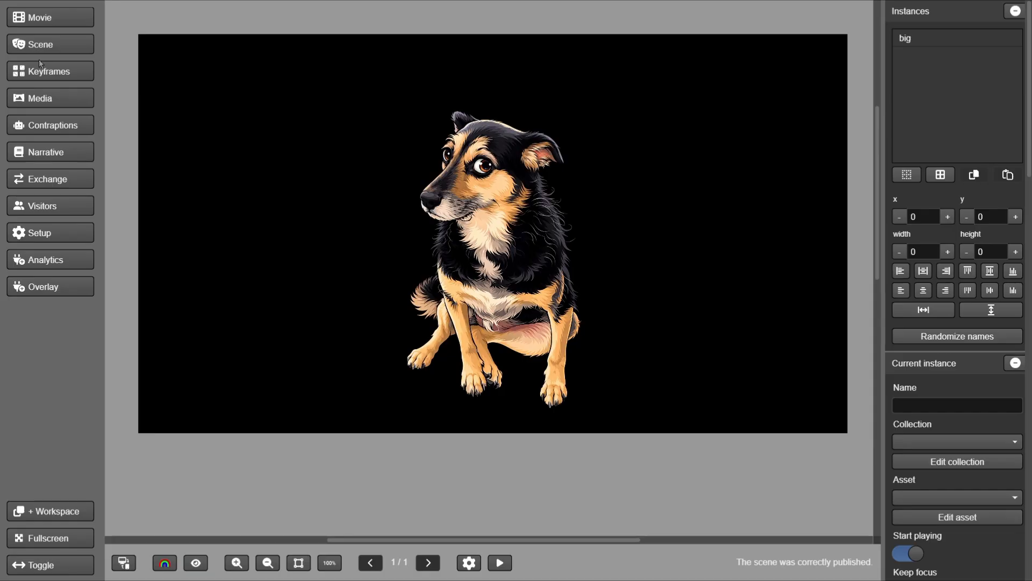
left_click(41, 17)
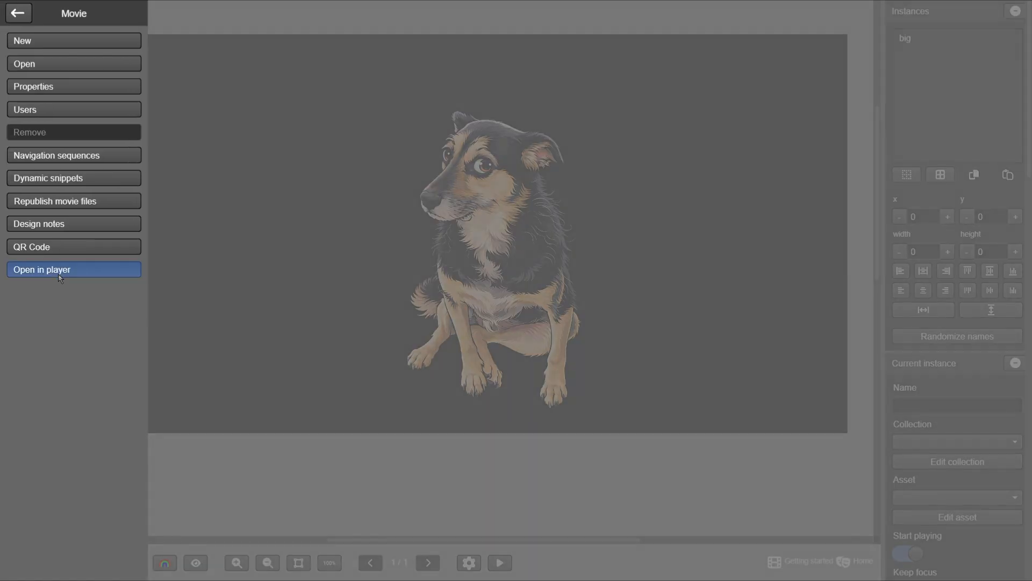
left_click(59, 270)
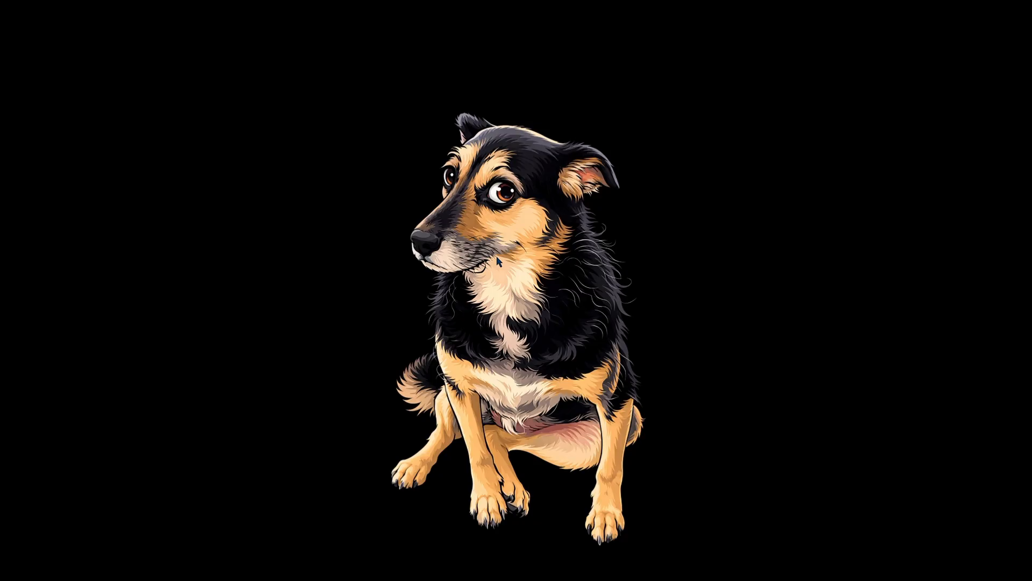
key("Escape")
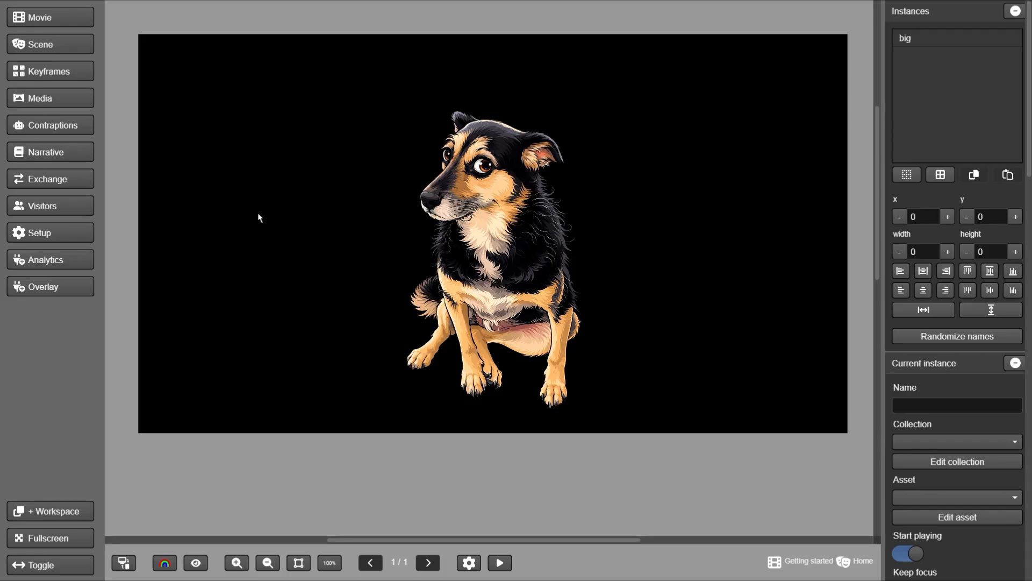
Step: Republish all movie files using the latest versions of scenes
left_click(71, 18)
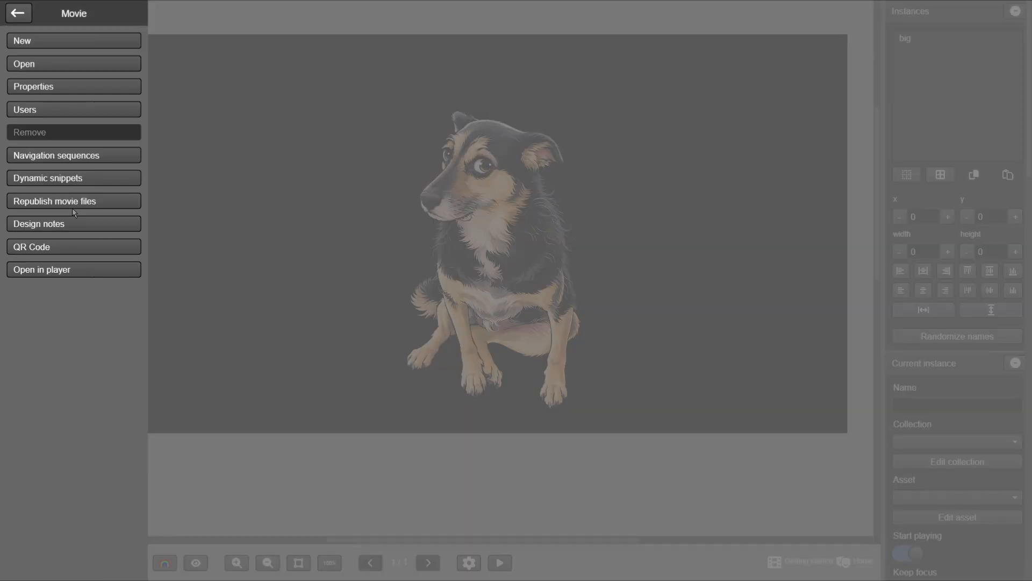
left_click(81, 201)
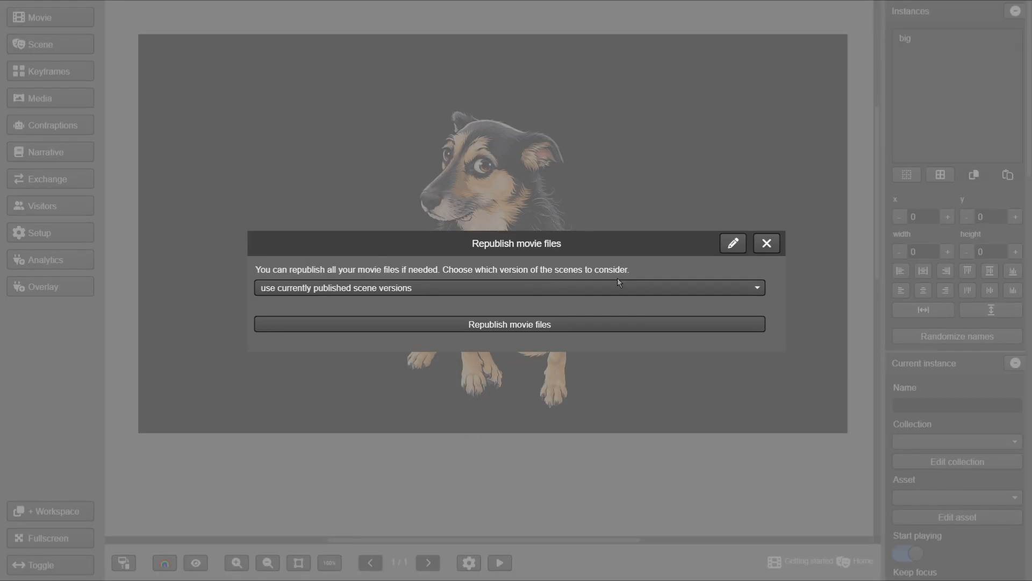
left_click(479, 287)
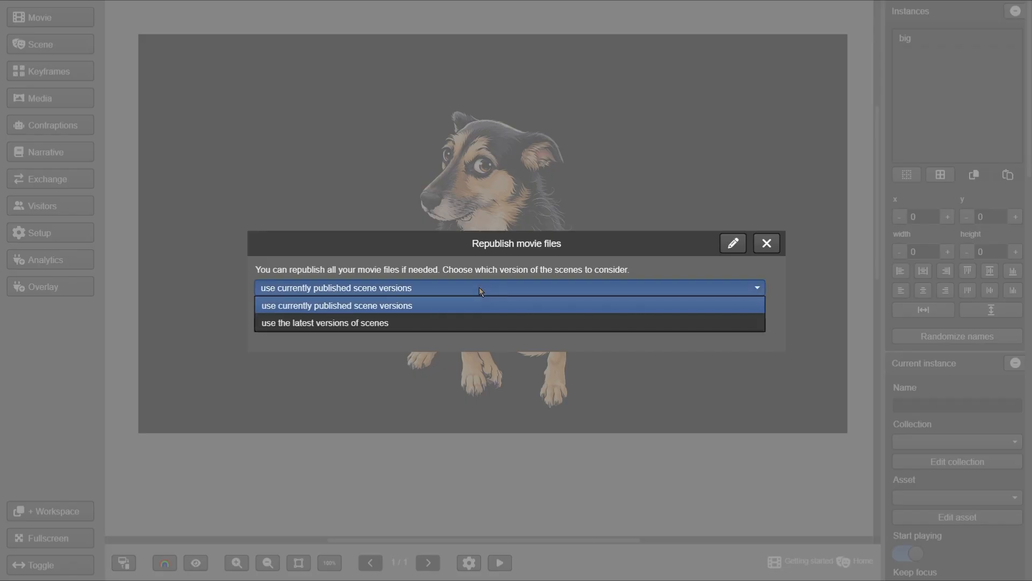
left_click(408, 322)
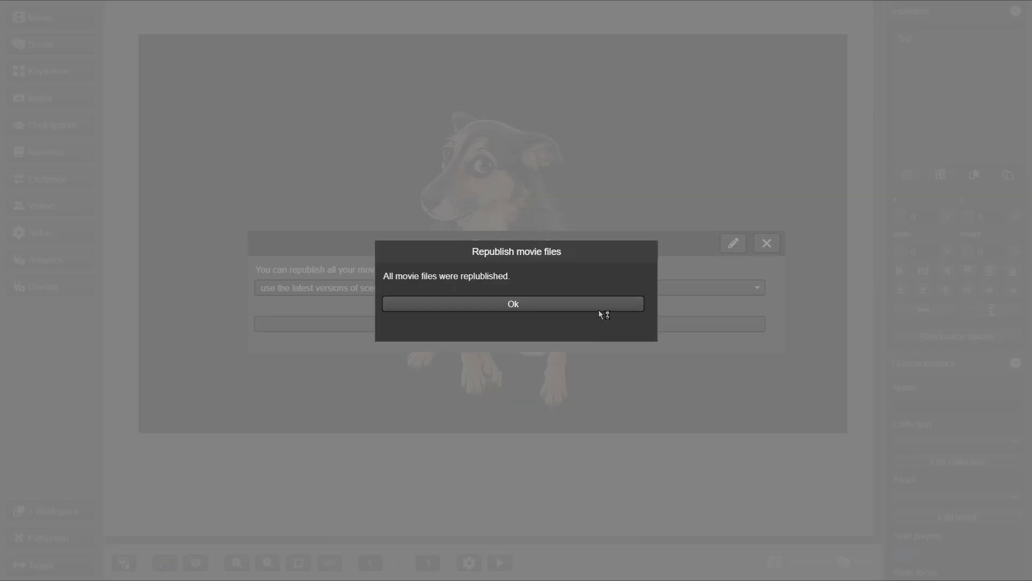
left_click(599, 305)
left_click(766, 243)
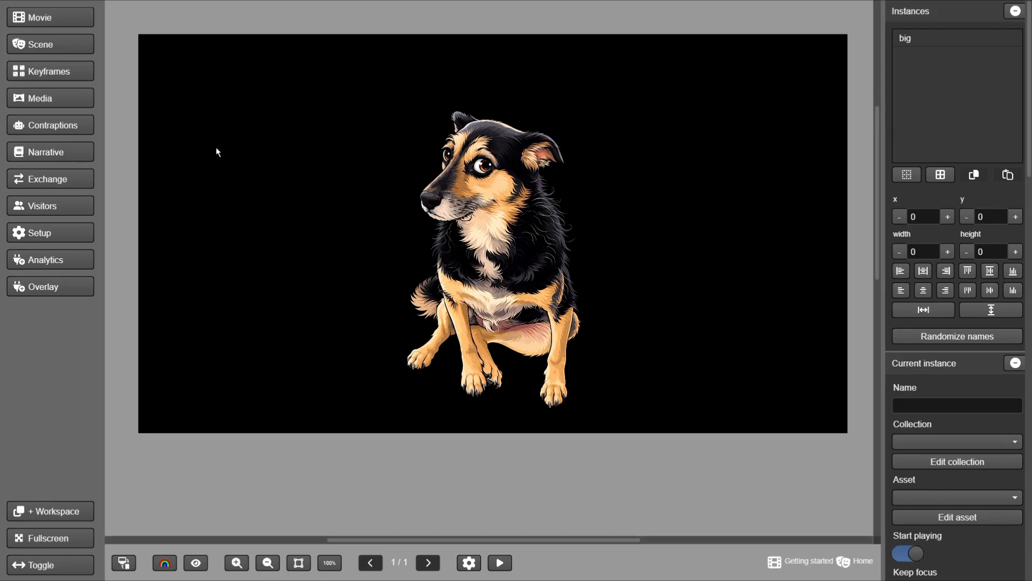
Step: View the republished movie in the player
left_click(63, 22)
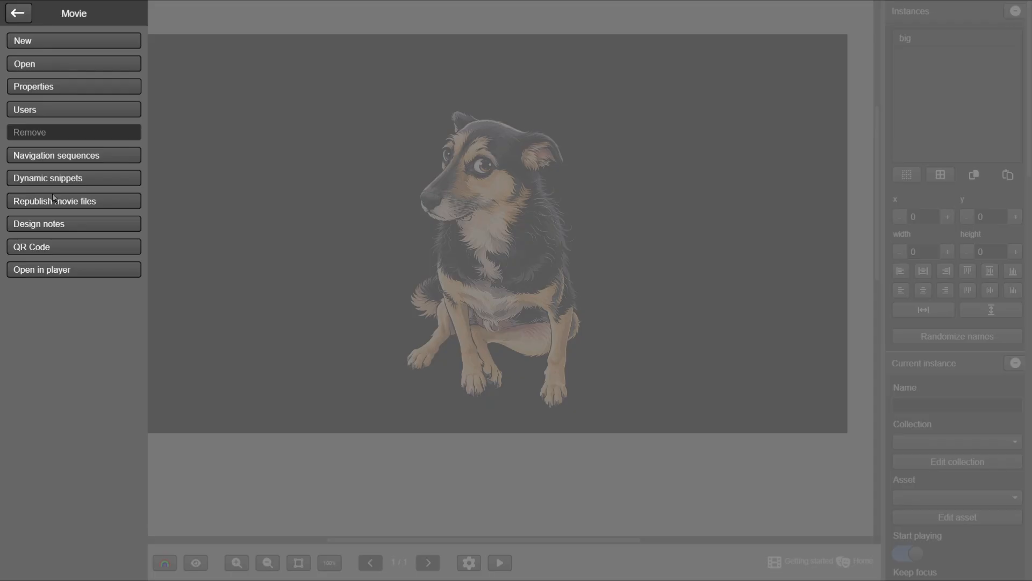
left_click(81, 270)
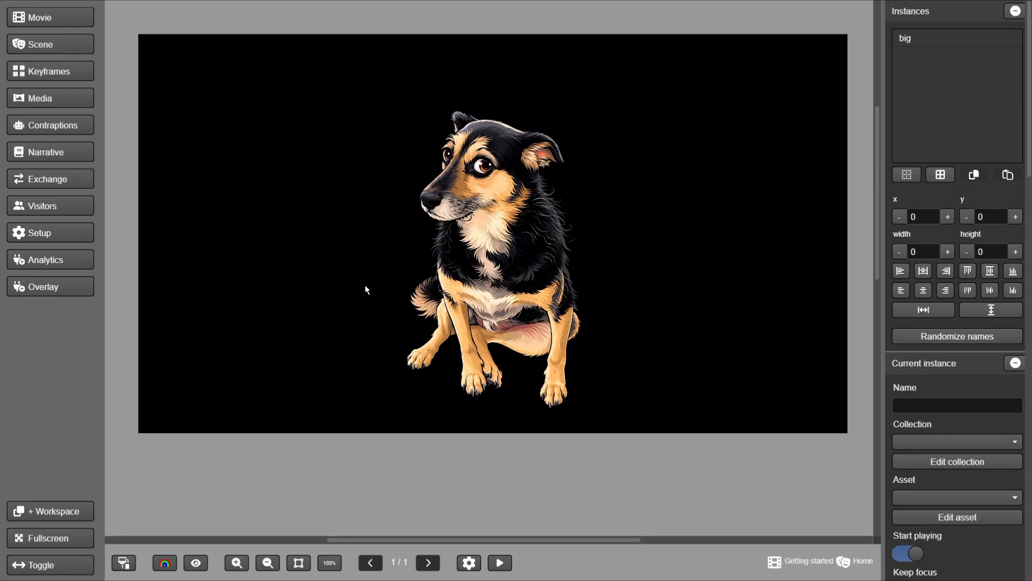
Step: Set TilBuci as the index movie in the system configuration and close the settings
left_click(60, 237)
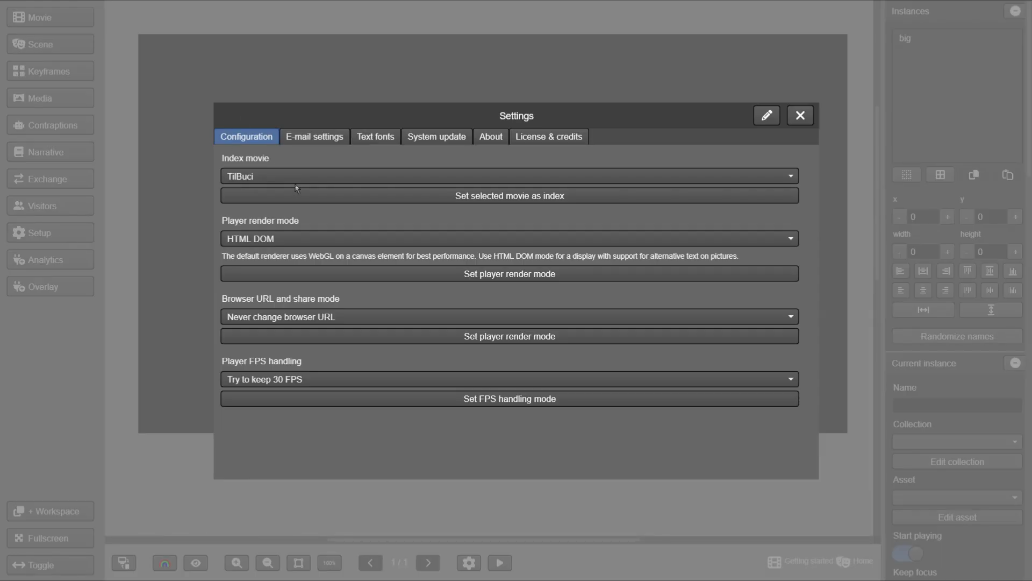
left_click(291, 180)
scroll(307, 217, "down", 5)
scroll(307, 222, "up", 8)
left_click(447, 199)
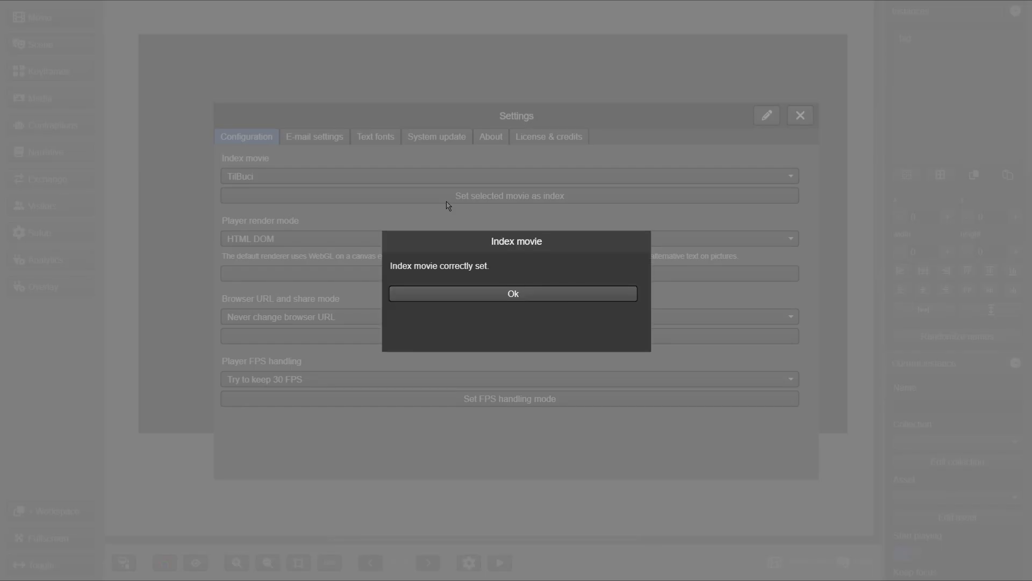
left_click(557, 295)
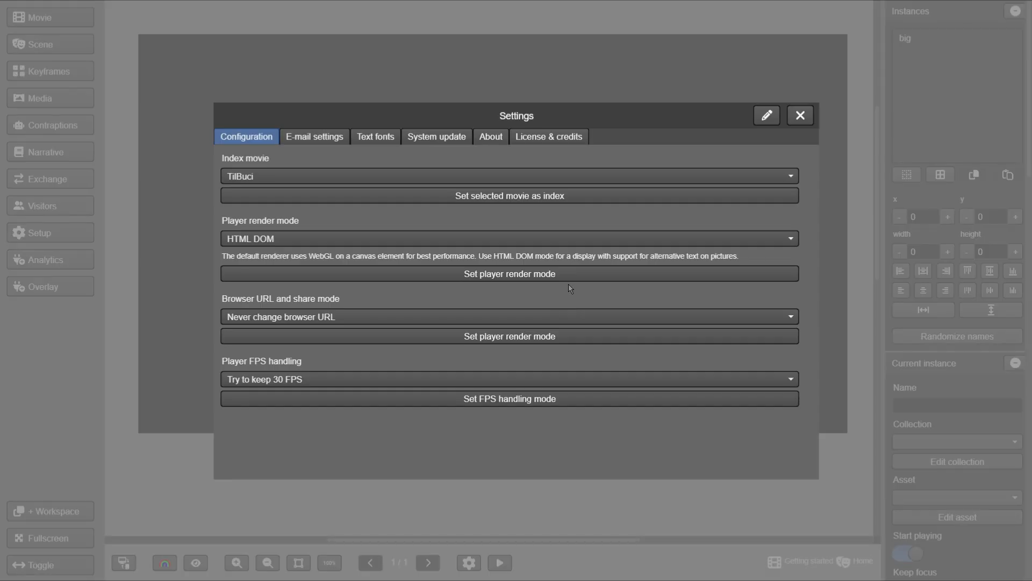
left_click(801, 115)
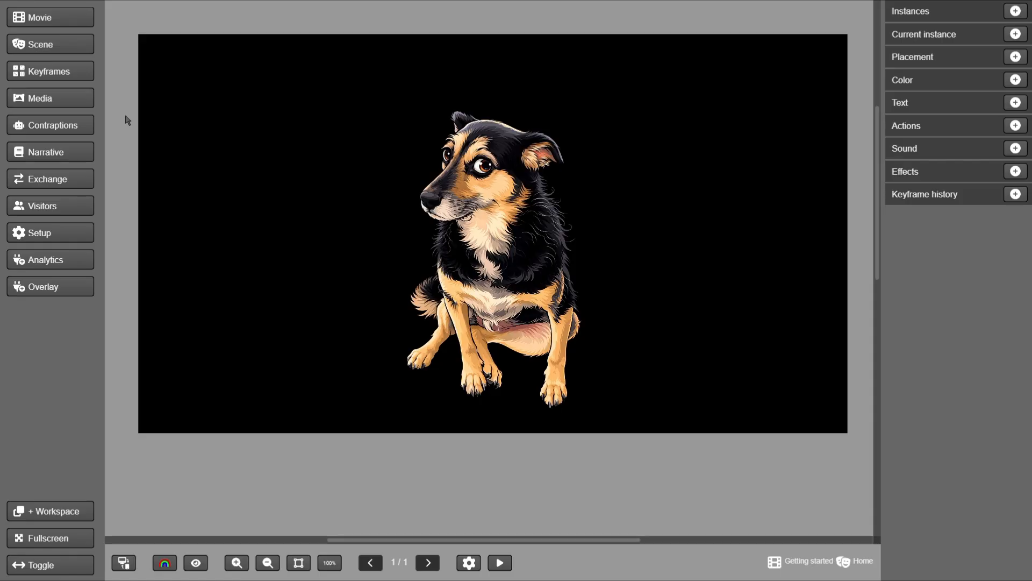
Step: In the movie properties, upload a single picture file and assign it as the movie's favicon
left_click(59, 18)
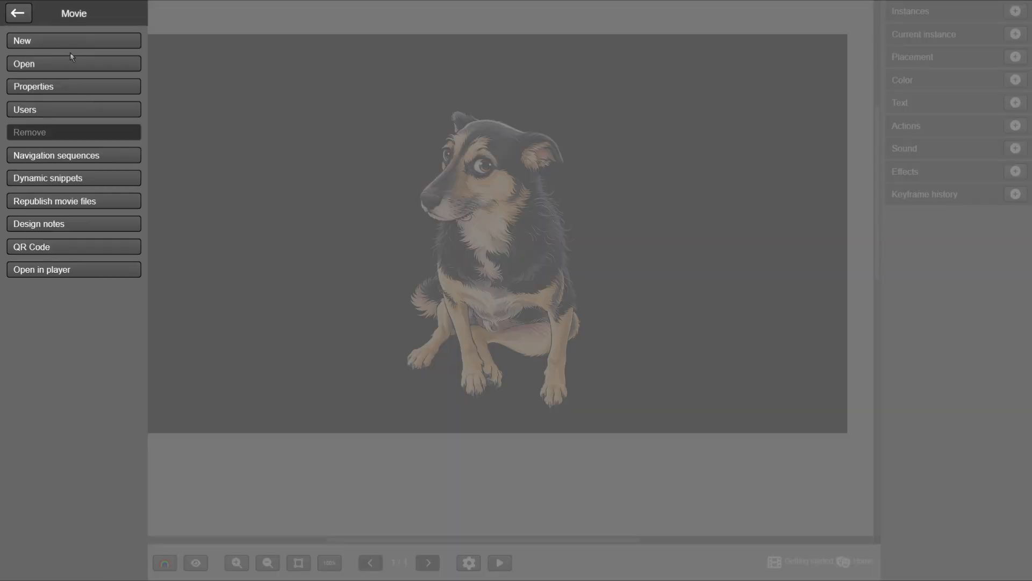
left_click(82, 86)
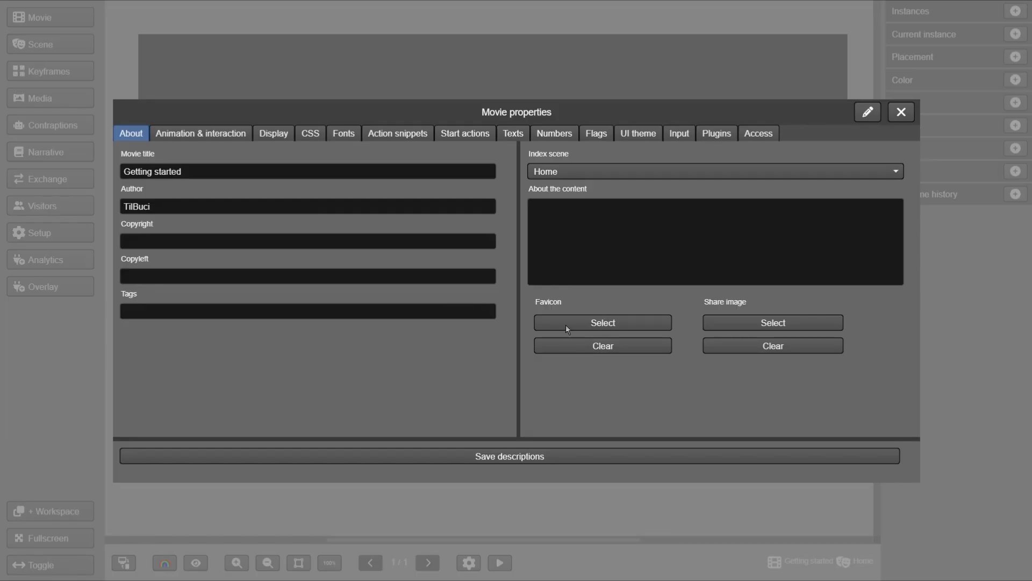
left_click(566, 325)
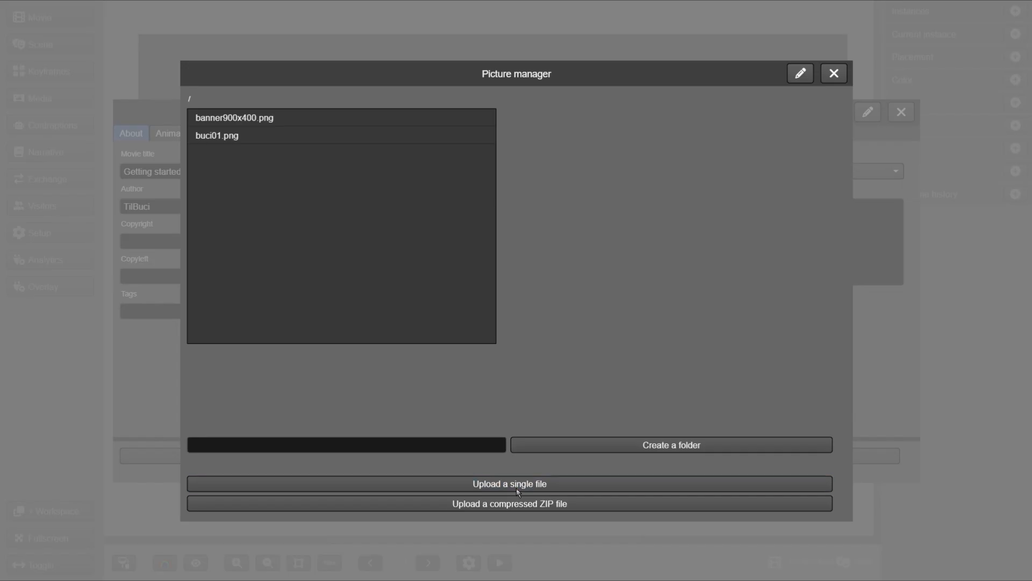
left_click(516, 484)
left_click(389, 115)
left_click(790, 461)
left_click(247, 152)
left_click(427, 354)
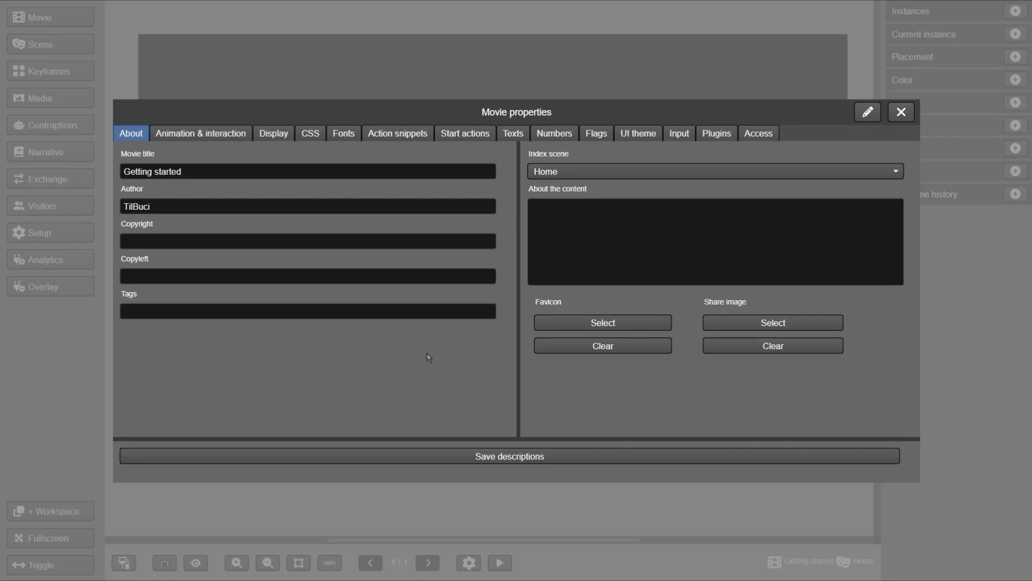
Step: Enter the movie's content description as "A series of videos showing the first steps in creating using TilBuci."
left_click(592, 234)
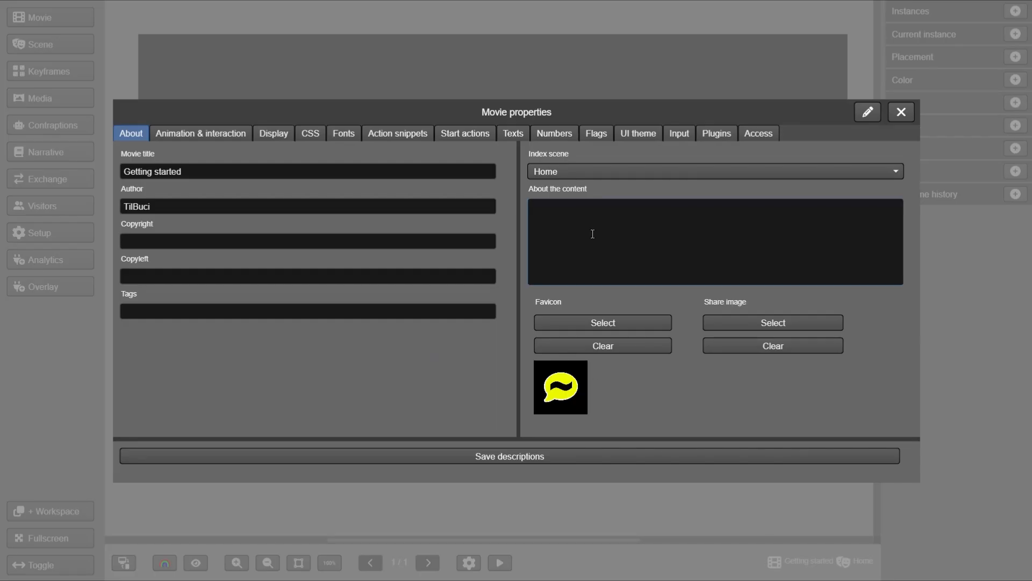
type("A series of videos showing the first steps in creating using TilBuci.")
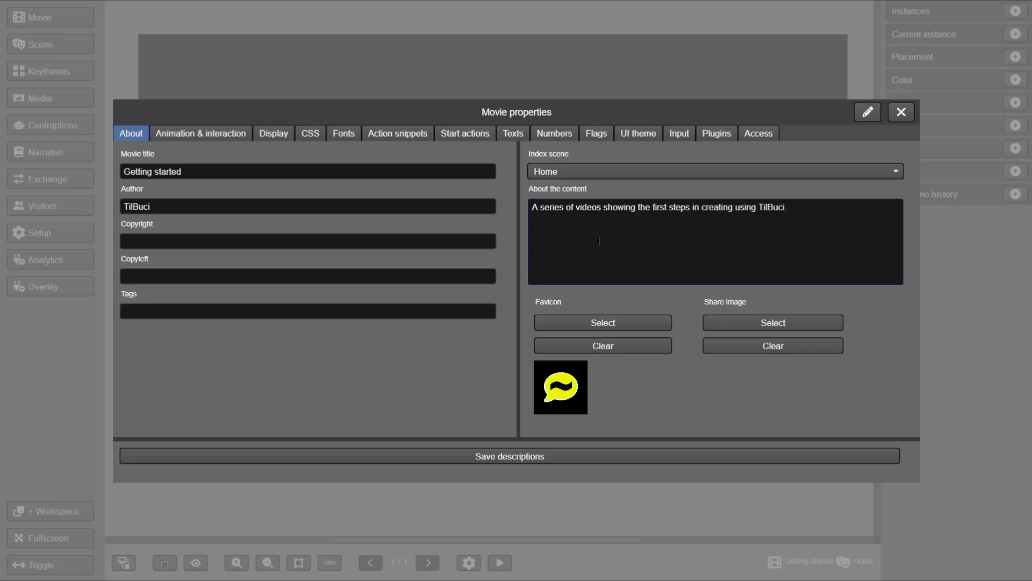
Step: Save the movie's descriptions and close the movie properties
left_click(568, 456)
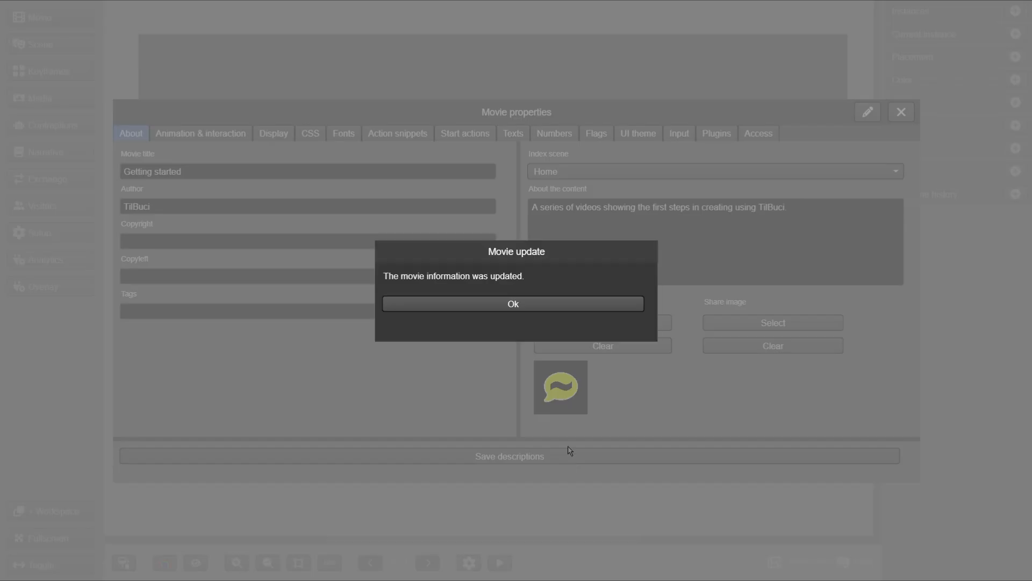
left_click(590, 303)
left_click(901, 112)
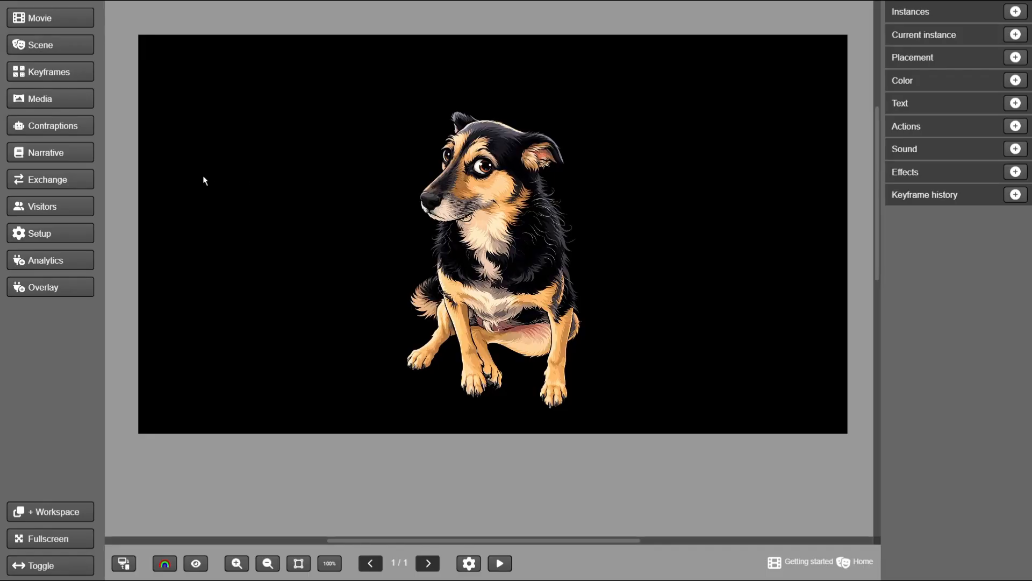
Step: Look through the data exchange options and open the one for importing a movie
left_click(82, 179)
left_click(82, 179)
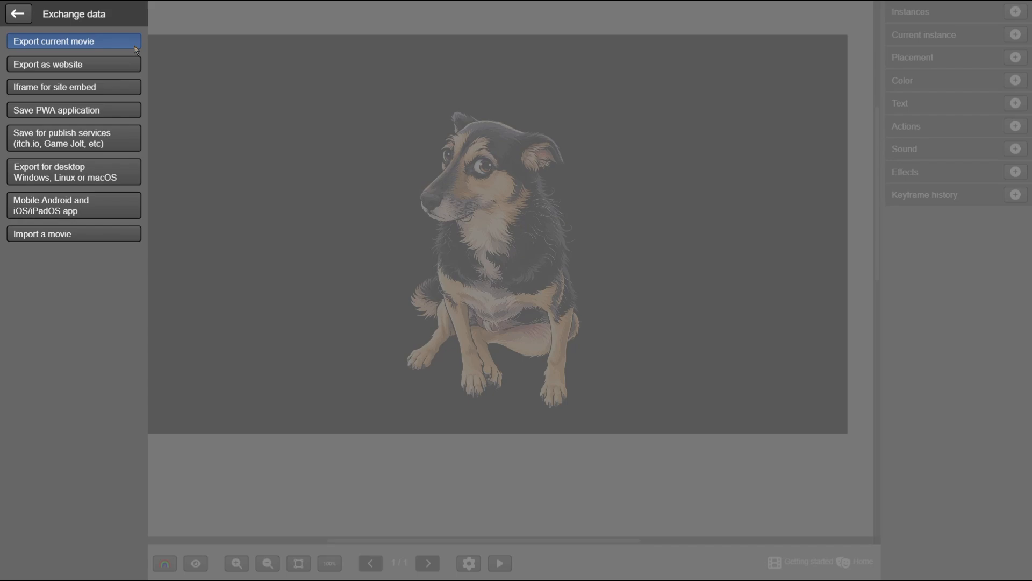
left_click(124, 233)
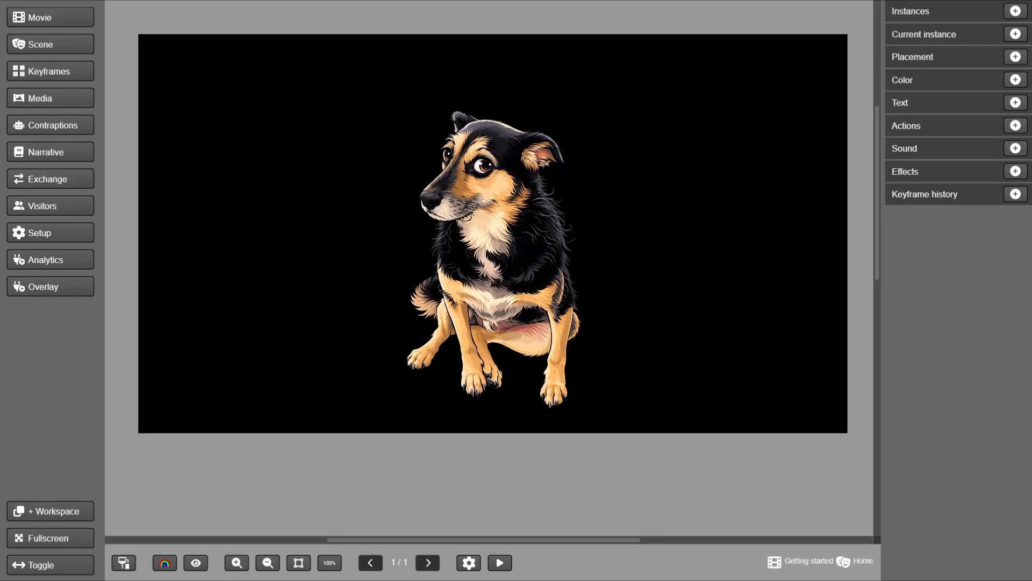
Step: Review the website export settings, trying zip file as the destination and checking the sitemap address field
left_click(48, 178)
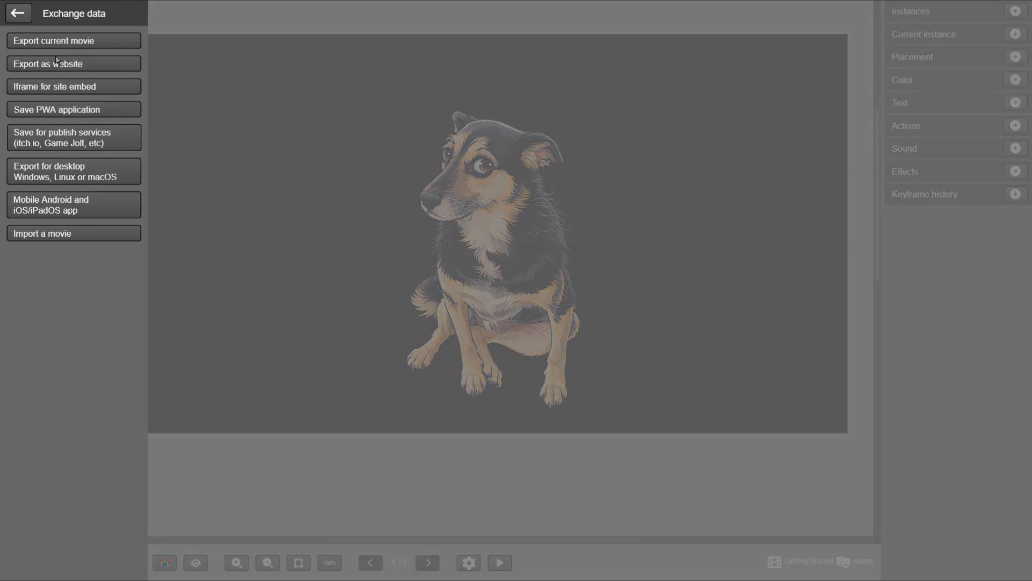
left_click(58, 65)
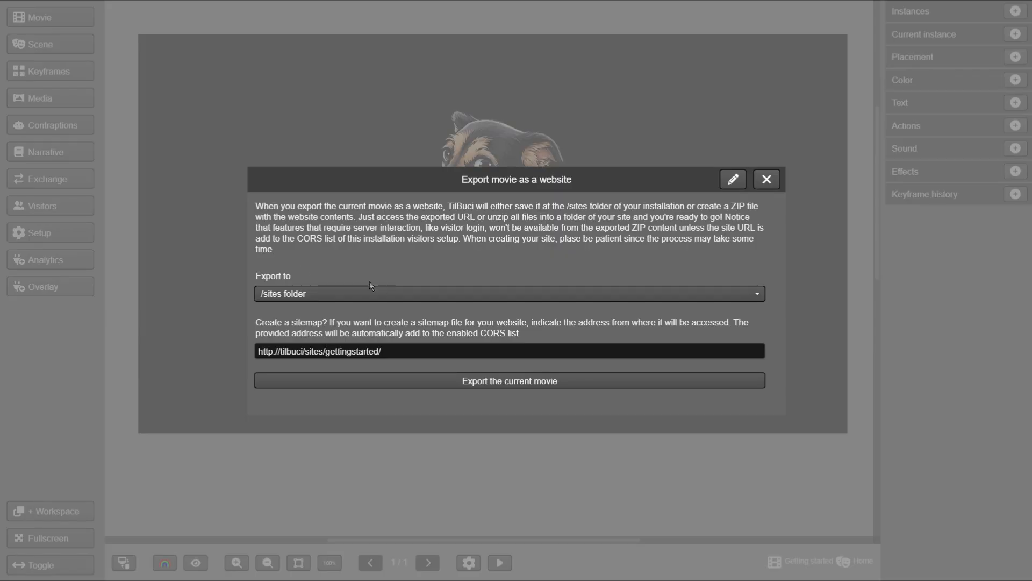
left_click(383, 293)
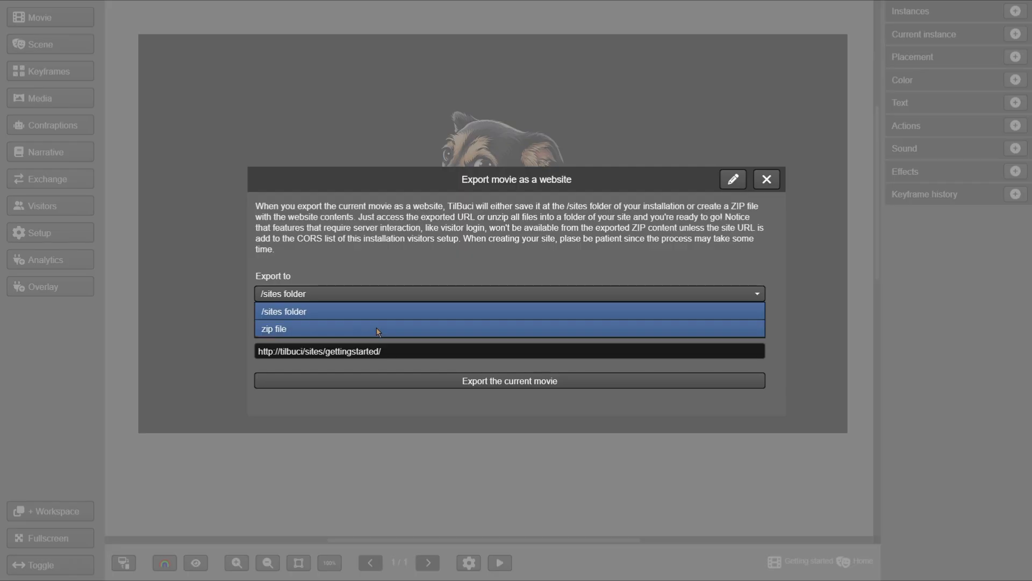
left_click(377, 329)
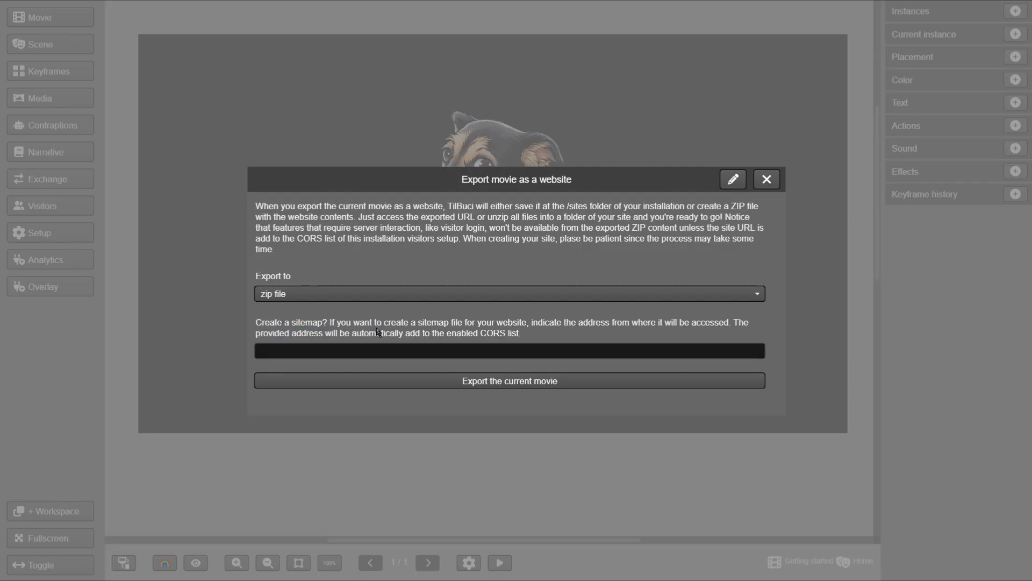
left_click(407, 353)
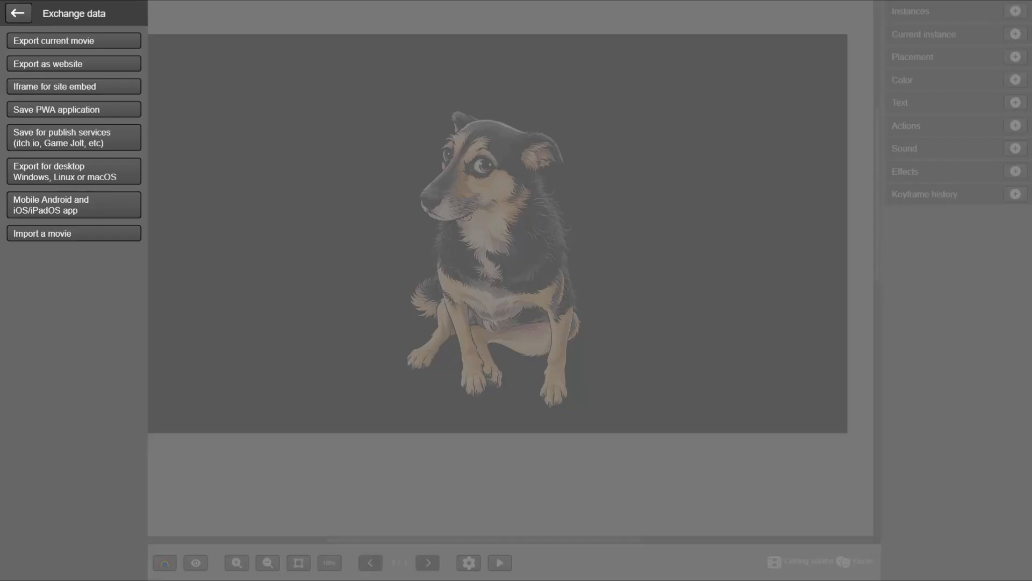
Step: Review the iframe embed export settings and the available export destinations
left_click(120, 87)
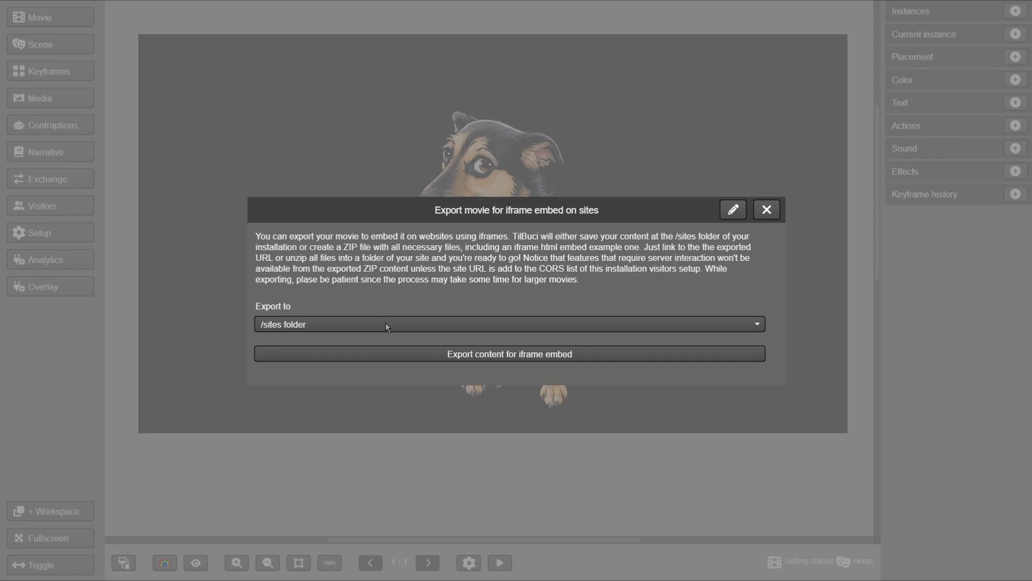
left_click(385, 325)
left_click(315, 361)
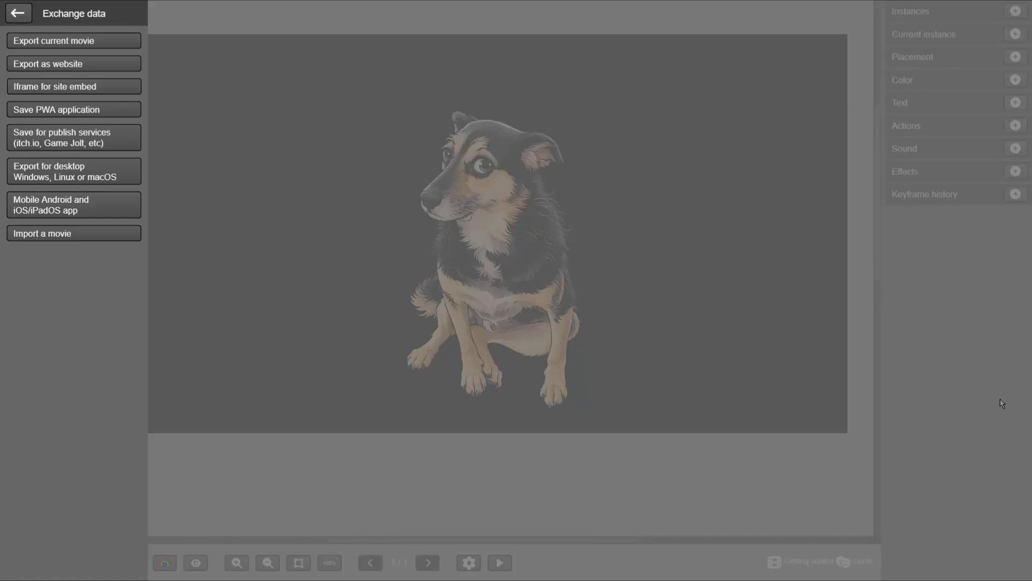
Step: Review the PWA application export settings, including the short name and language fields
left_click(114, 110)
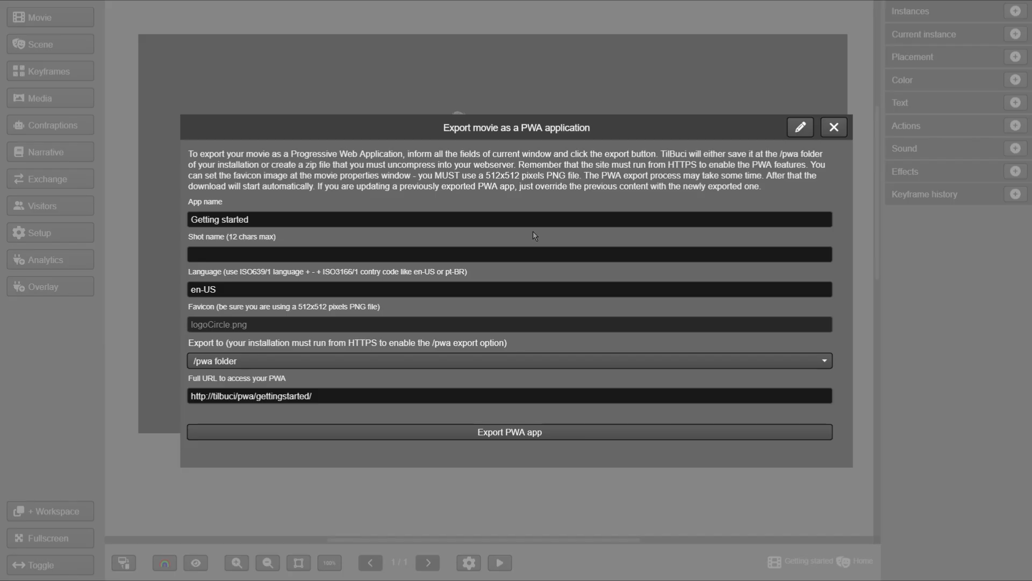
left_click(528, 254)
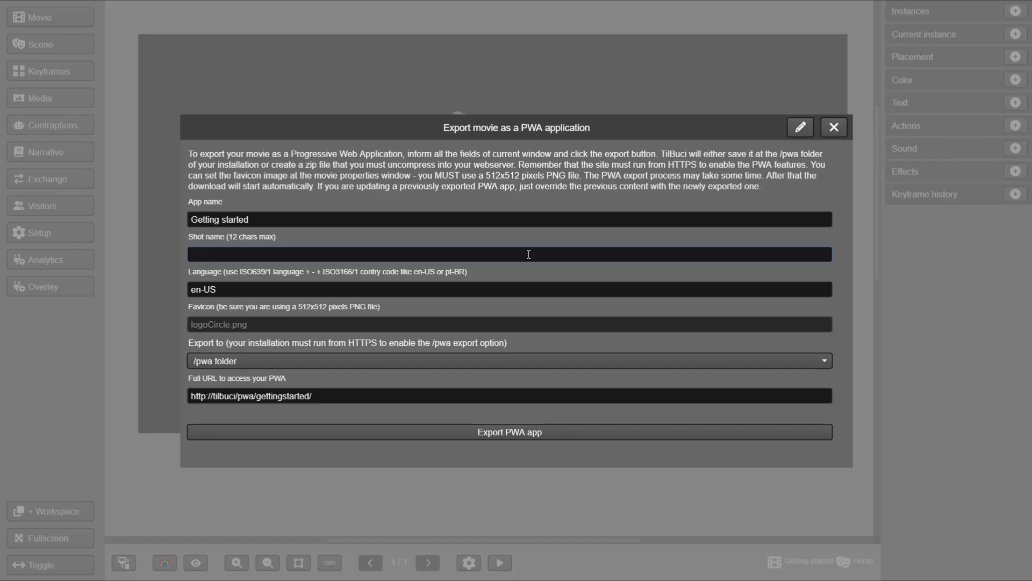
left_click(536, 286)
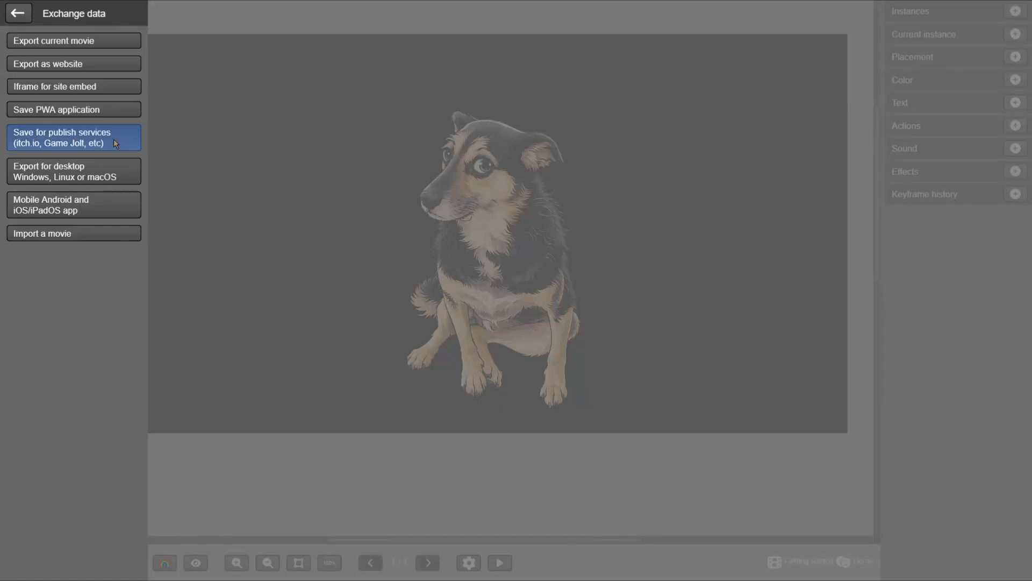
Step: Review the export for publish services and the desktop app export, trying the Kiosk window mode for the latter
left_click(114, 138)
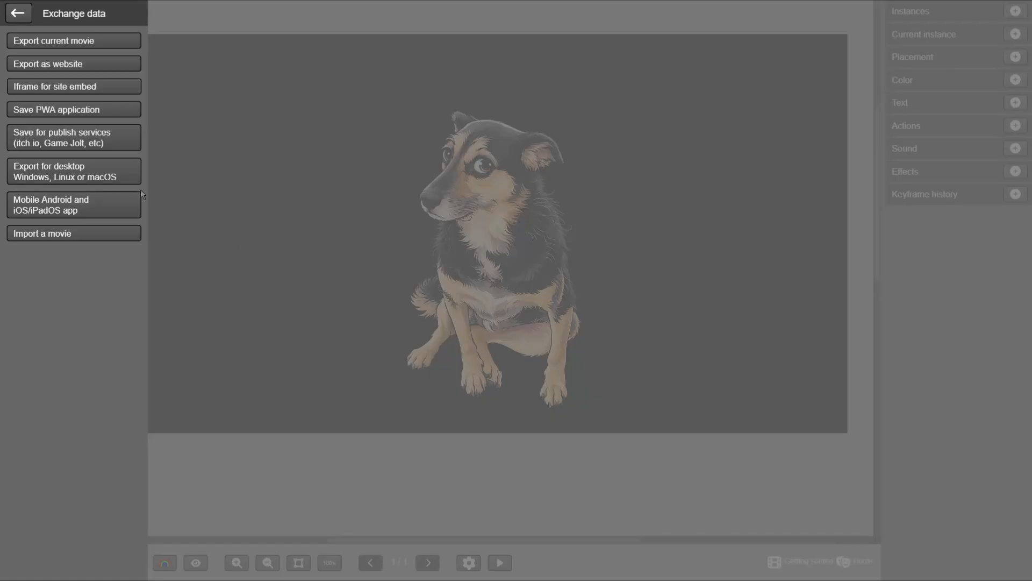
left_click(114, 180)
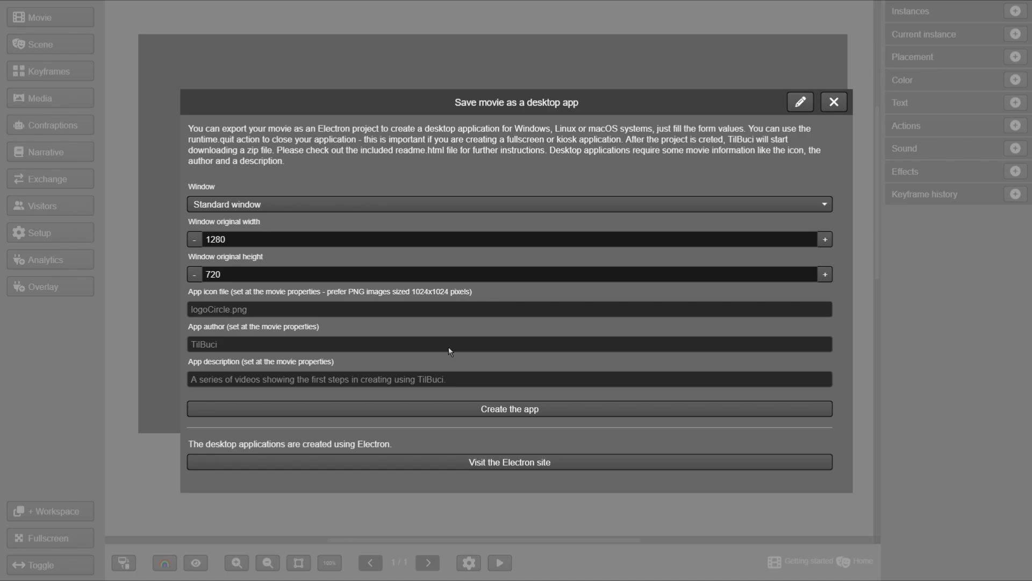
left_click(399, 206)
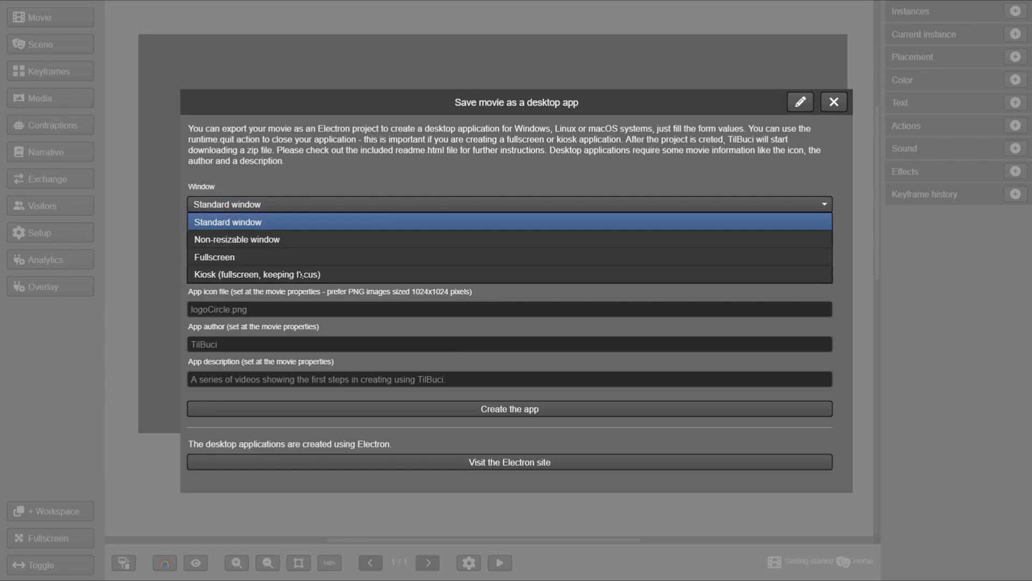
left_click(330, 279)
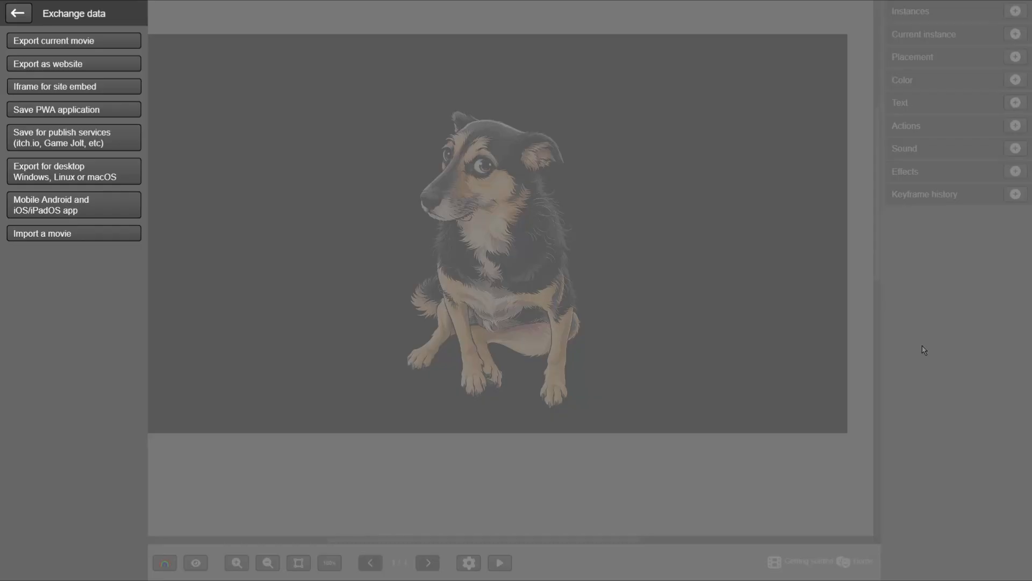
Step: Open the mobile app export settings for Android and iOS/iPadOS
left_click(111, 207)
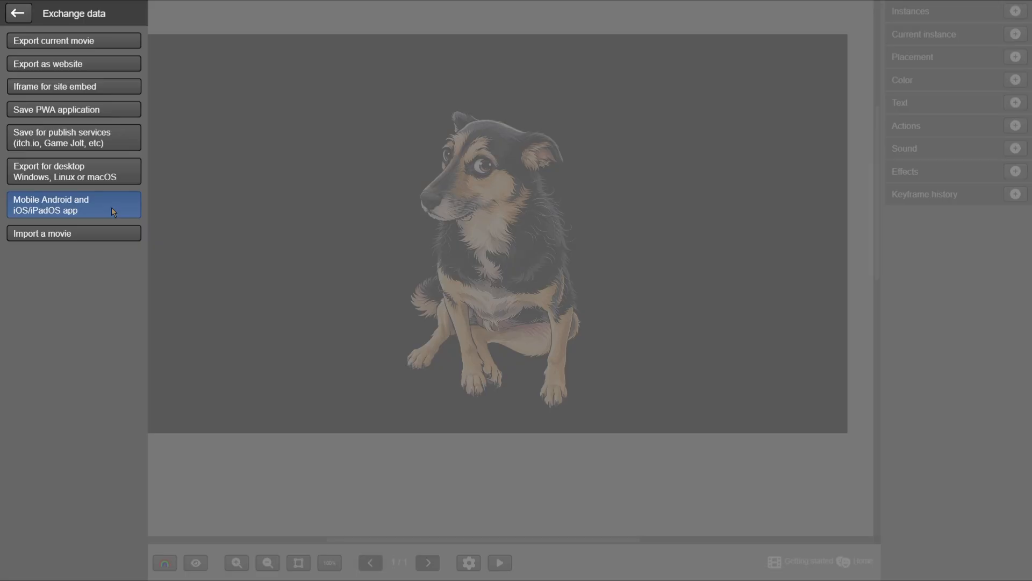
left_click(111, 208)
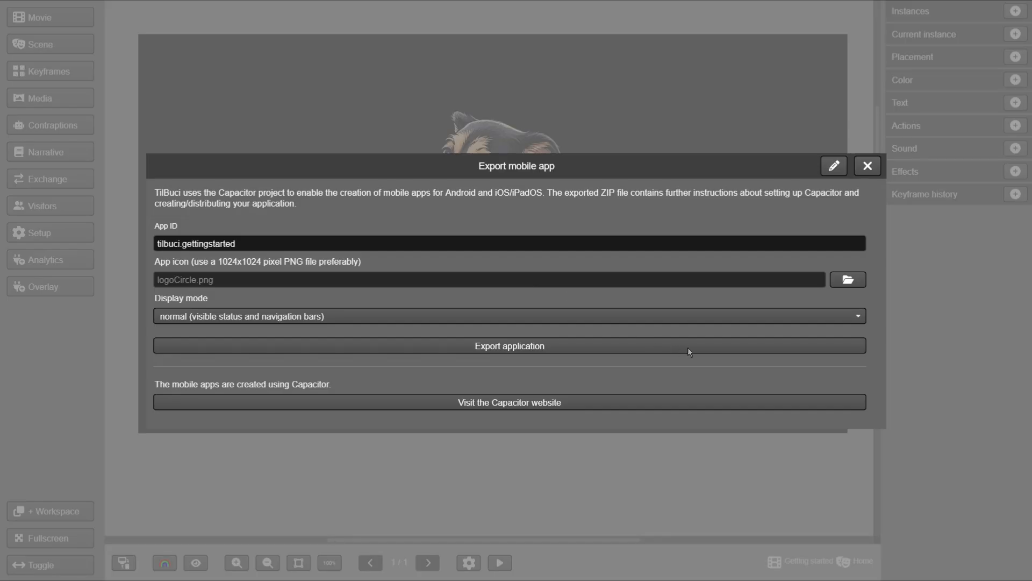